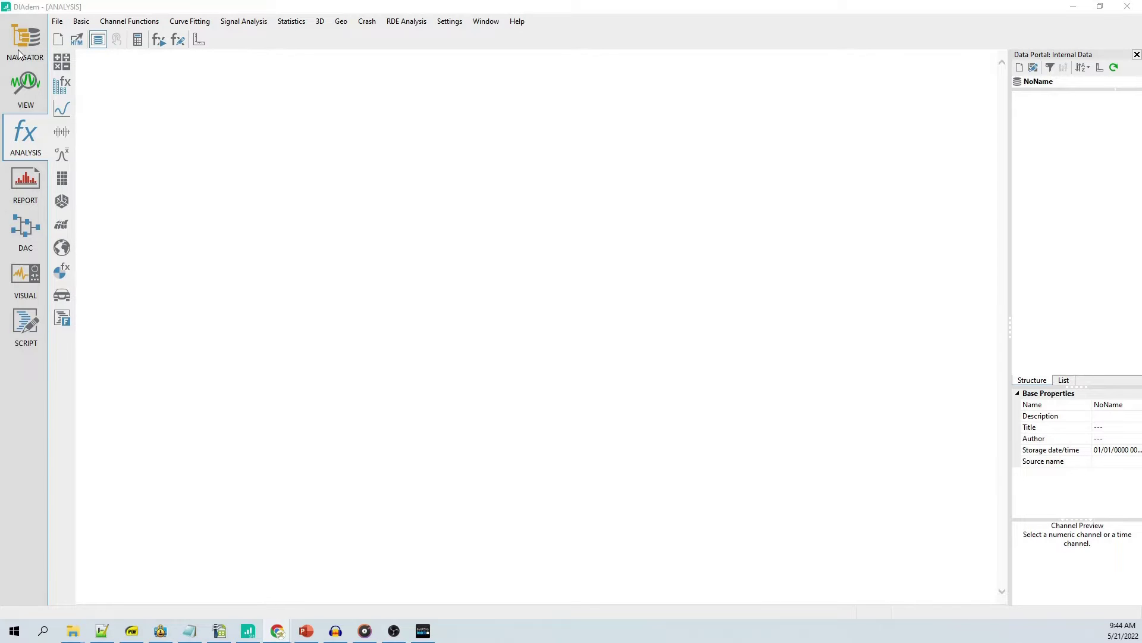
Switch to the Navigator's My DataFinder panel and bring up the Settings > Extensions submenu
{"action": "left_click", "coordinate": [14, 52]}
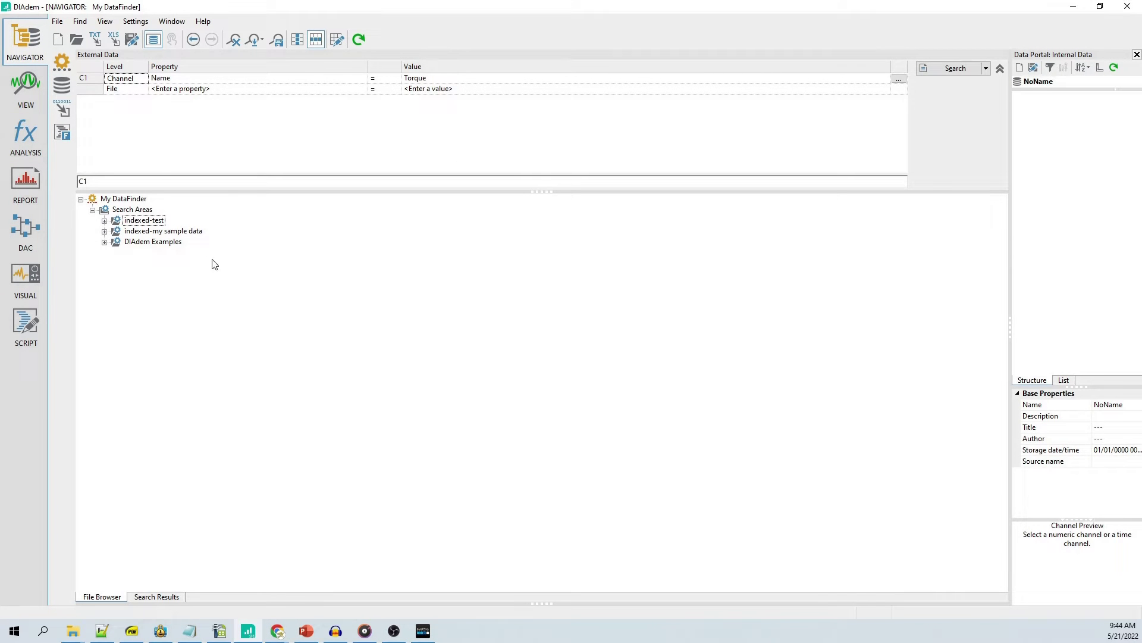
{"action": "left_click", "coordinate": [136, 22]}
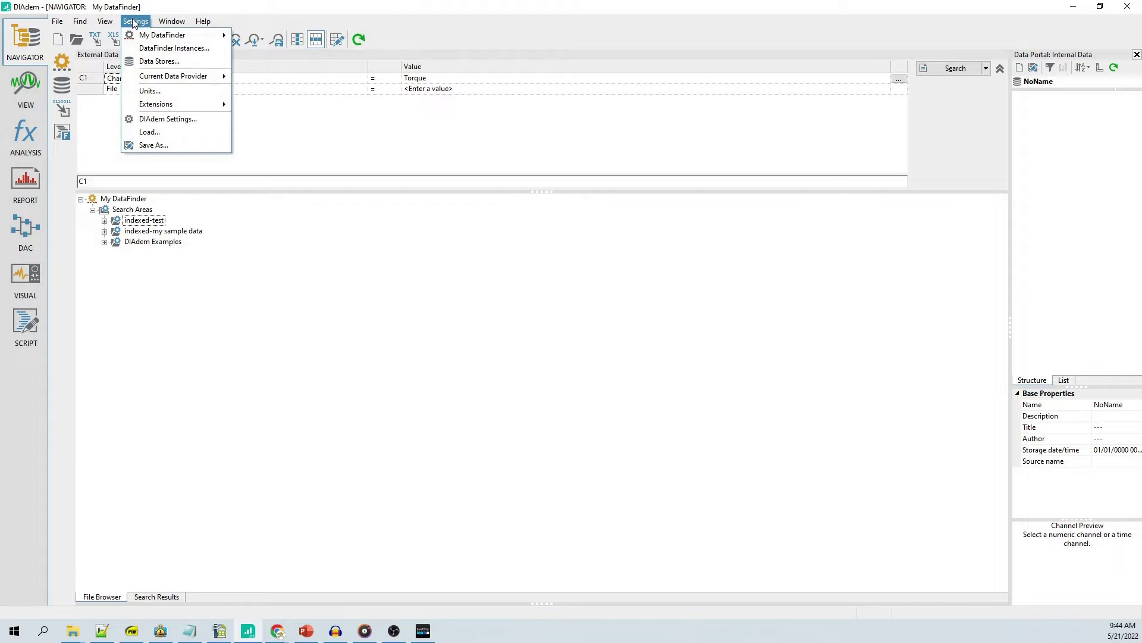
{"action": "mouse_move", "coordinate": [140, 37]}
{"action": "left_click", "coordinate": [298, 148]}
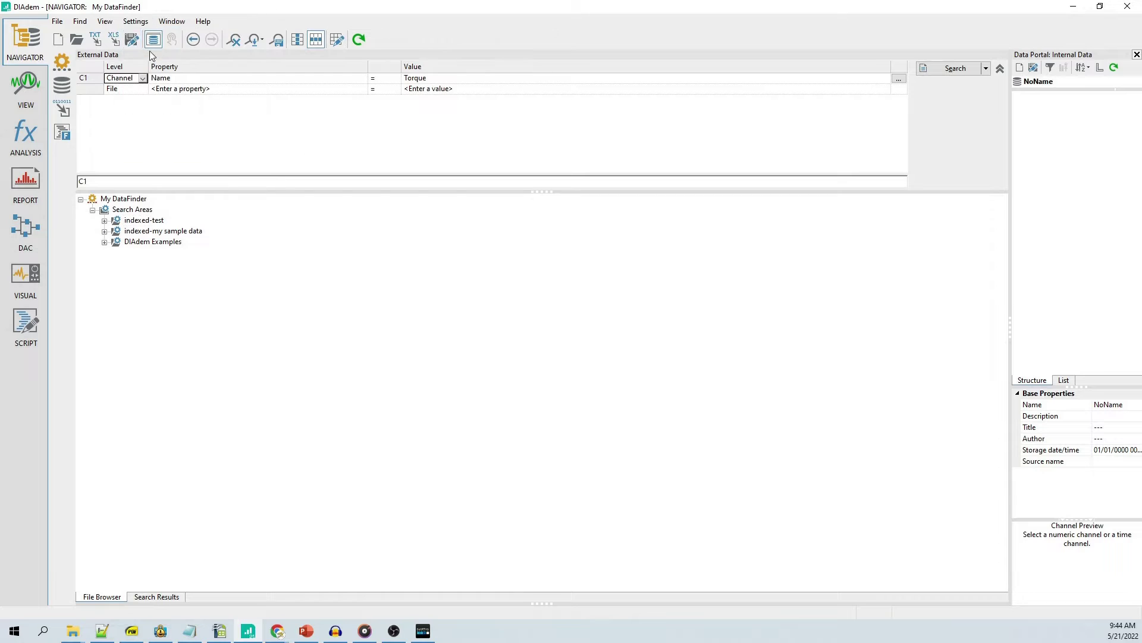
{"action": "left_click", "coordinate": [135, 22]}
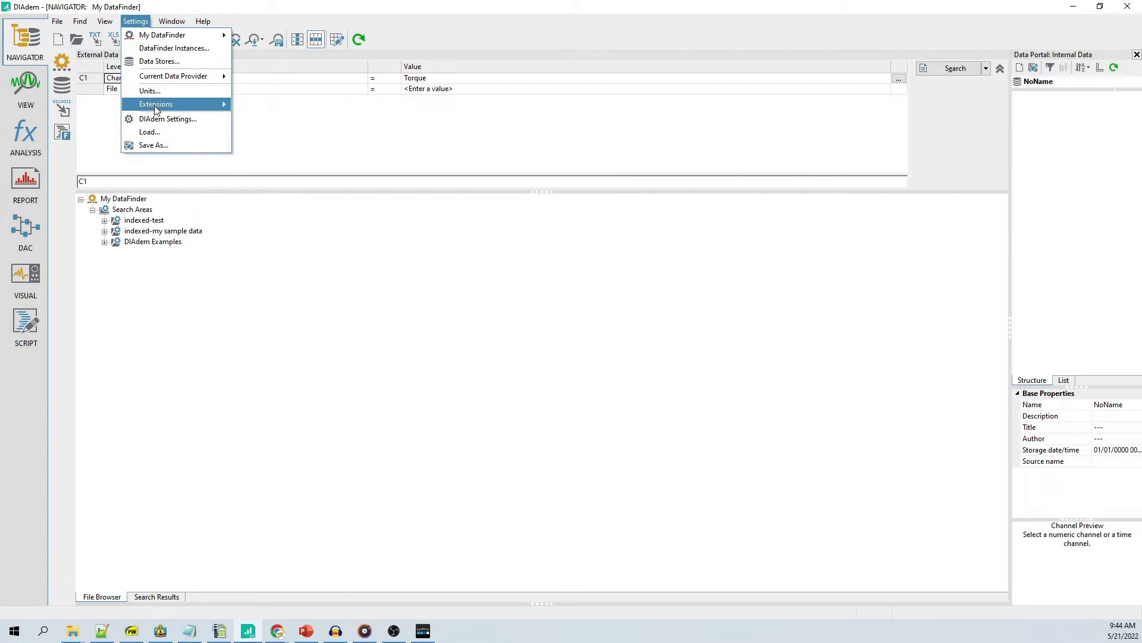
{"action": "mouse_move", "coordinate": [176, 103]}
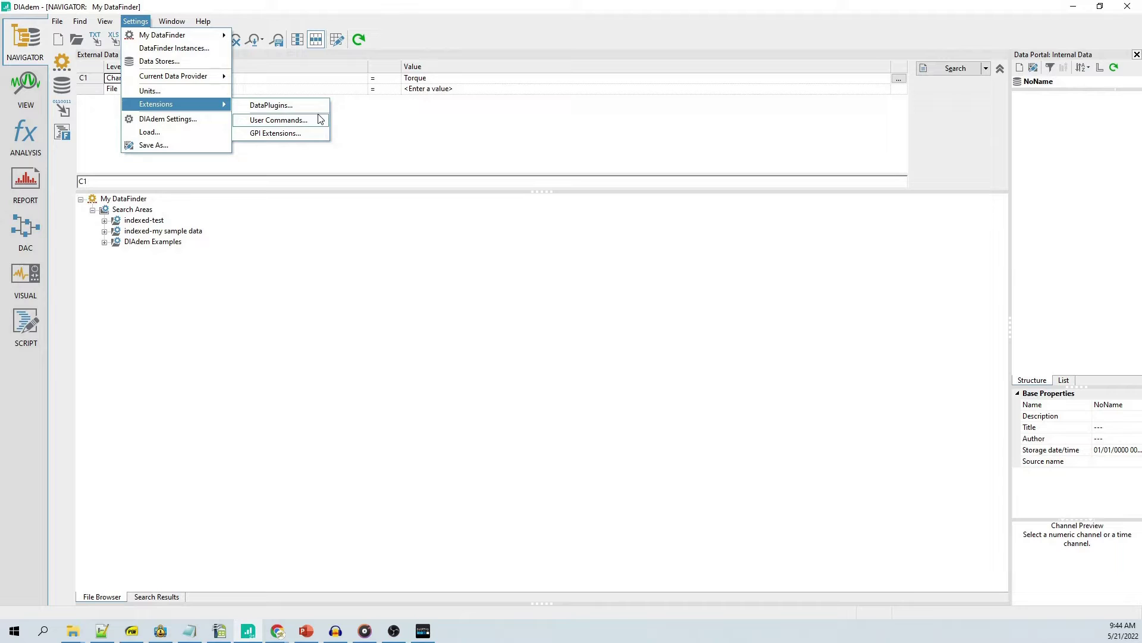
Review the installed DataPlugins in the DataPlugin Settings dialog, then close it
{"action": "left_click", "coordinate": [272, 106]}
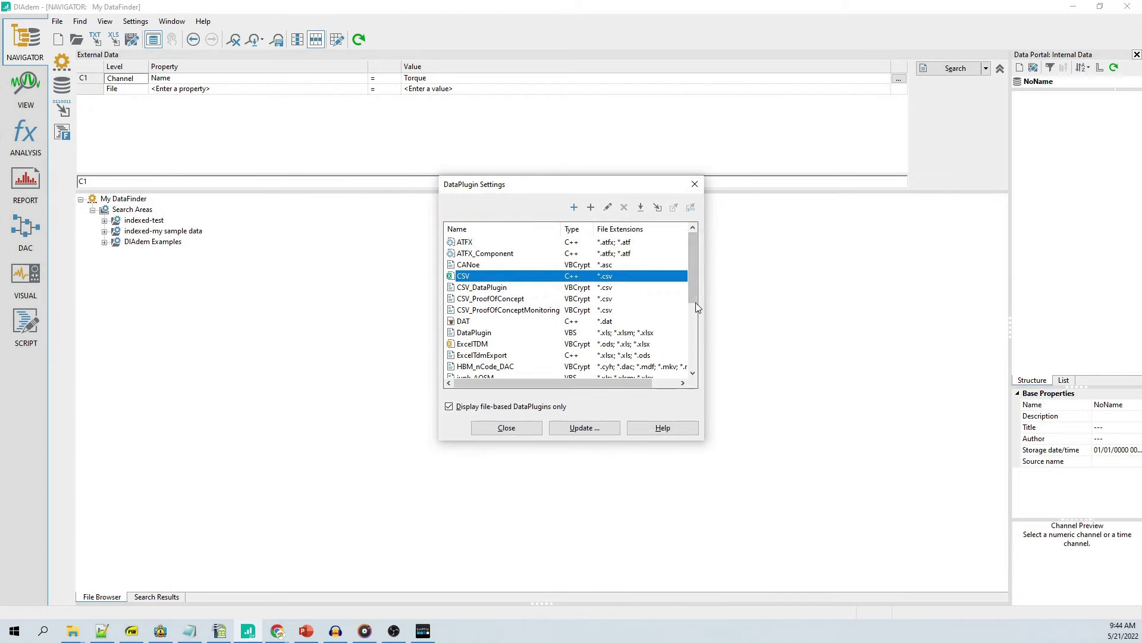
{"action": "mouse_move", "coordinate": [691, 279]}
{"action": "left_mouse_down"}
{"action": "mouse_move", "coordinate": [689, 358]}
{"action": "mouse_move", "coordinate": [688, 271]}
{"action": "left_mouse_up"}
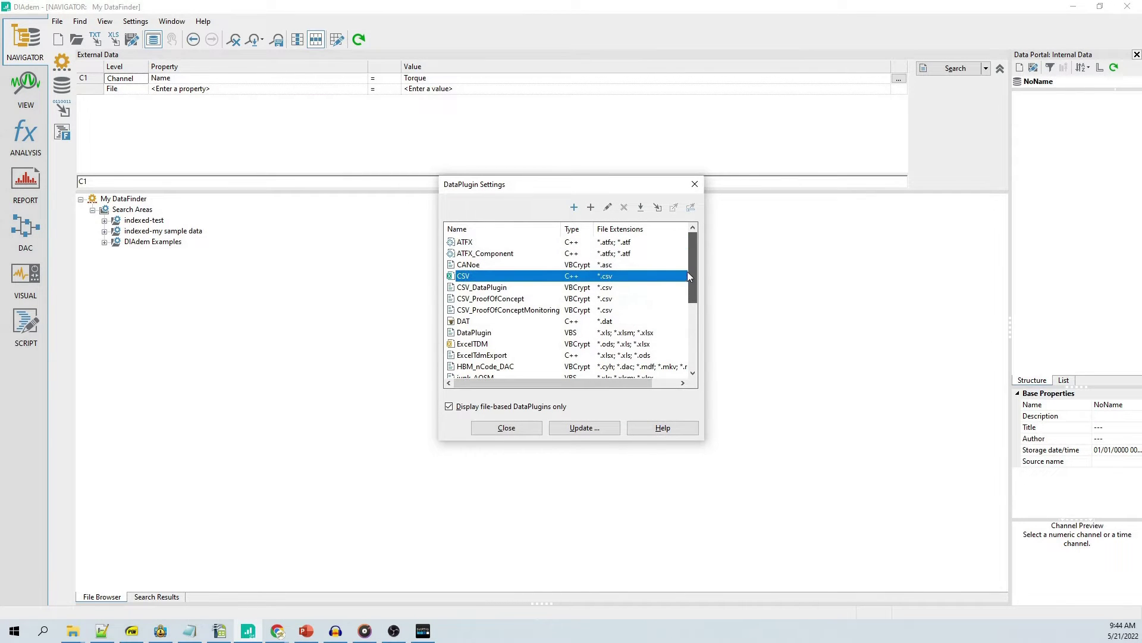
{"action": "left_click", "coordinate": [506, 428]}
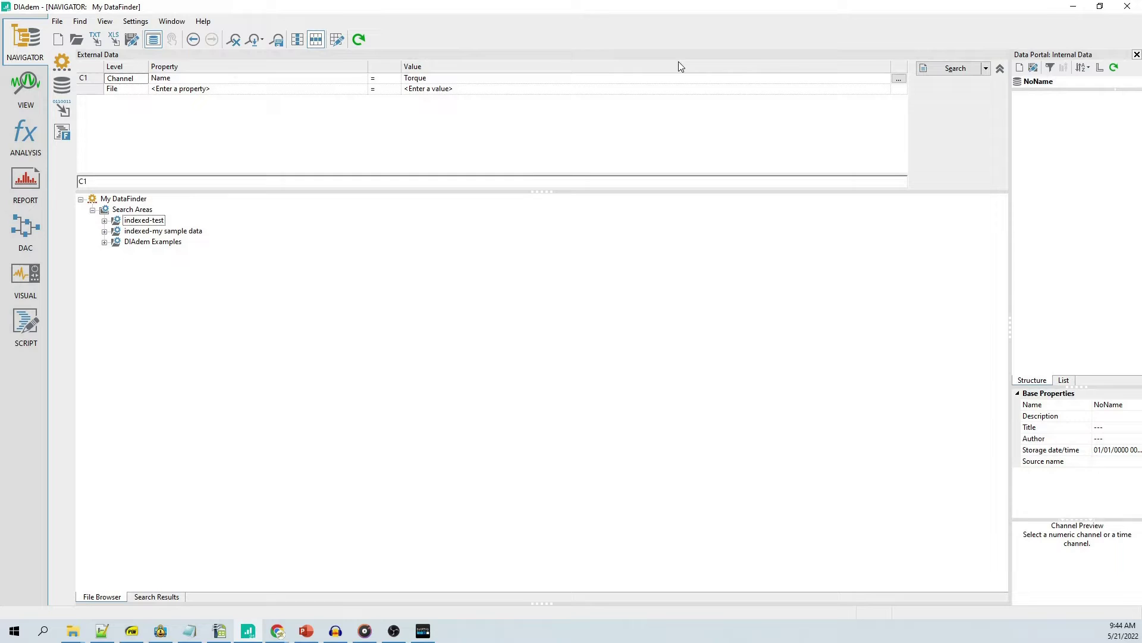
Search for Torque channels, load Example_data.tdm into the Data Portal, and return to the Navigator
{"action": "left_click", "coordinate": [938, 71]}
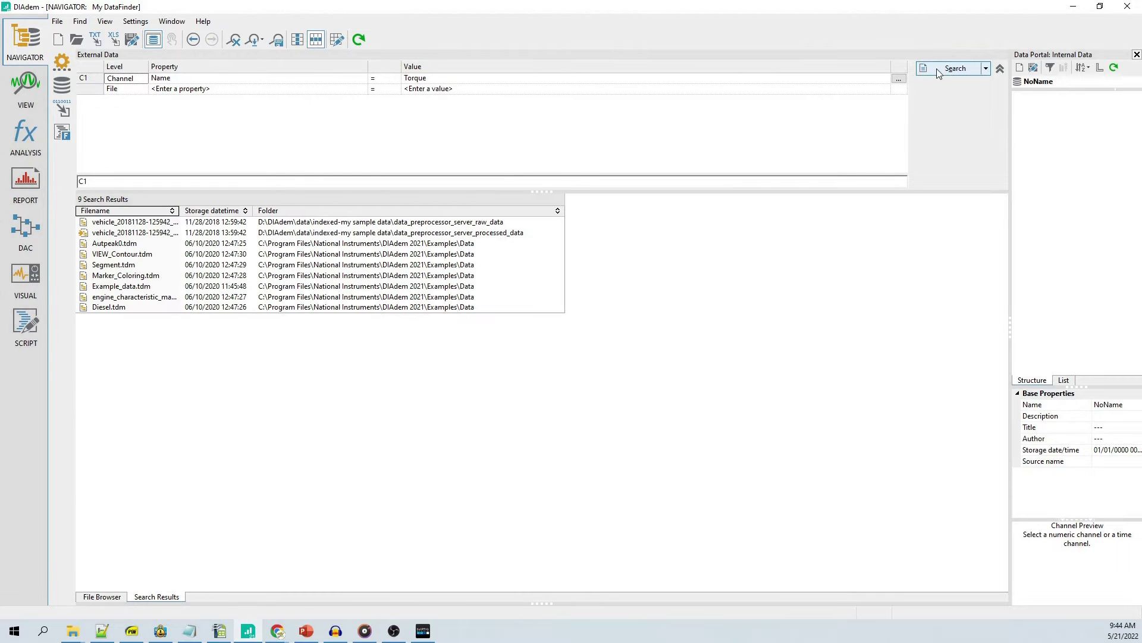
{"action": "left_click", "coordinate": [116, 286]}
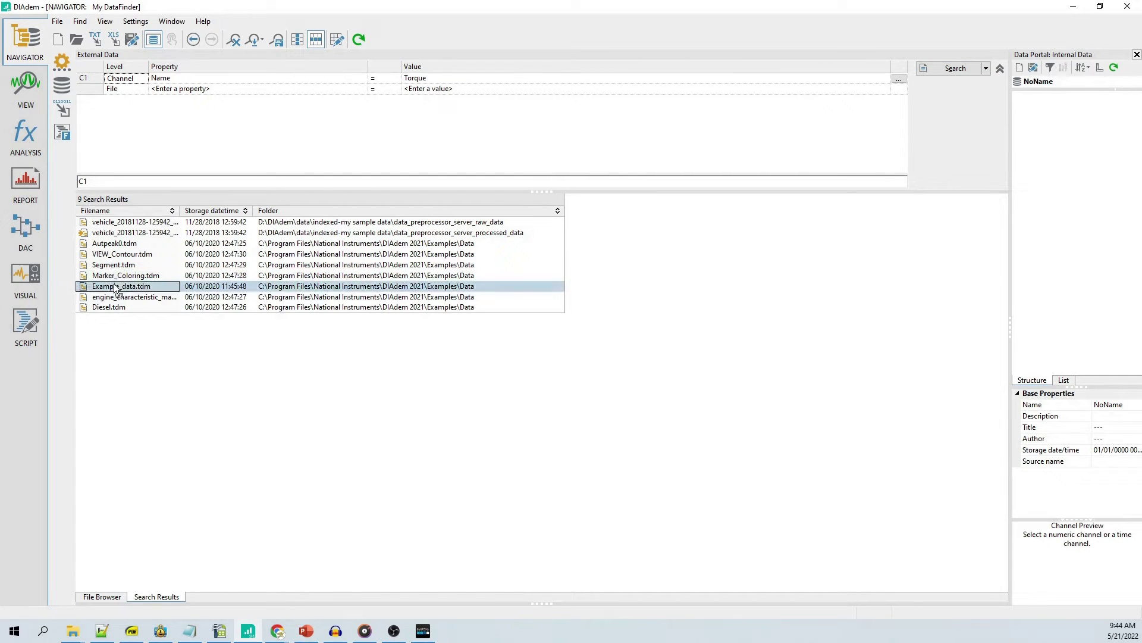
{"action": "right_click", "coordinate": [155, 287]}
{"action": "left_click", "coordinate": [211, 294]}
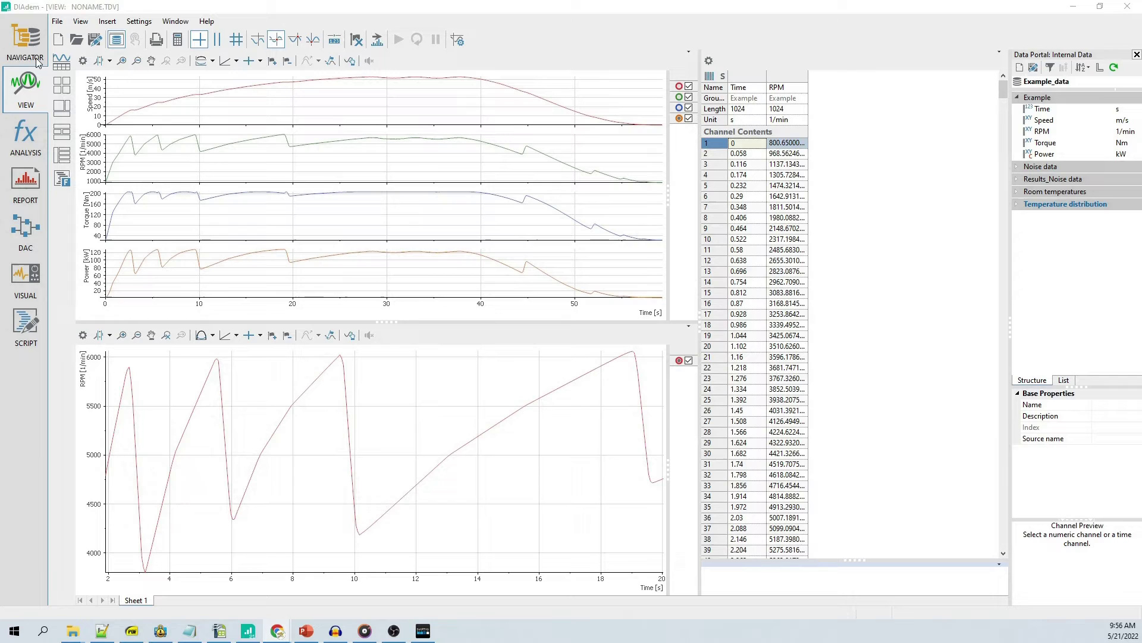
{"action": "left_click", "coordinate": [29, 51]}
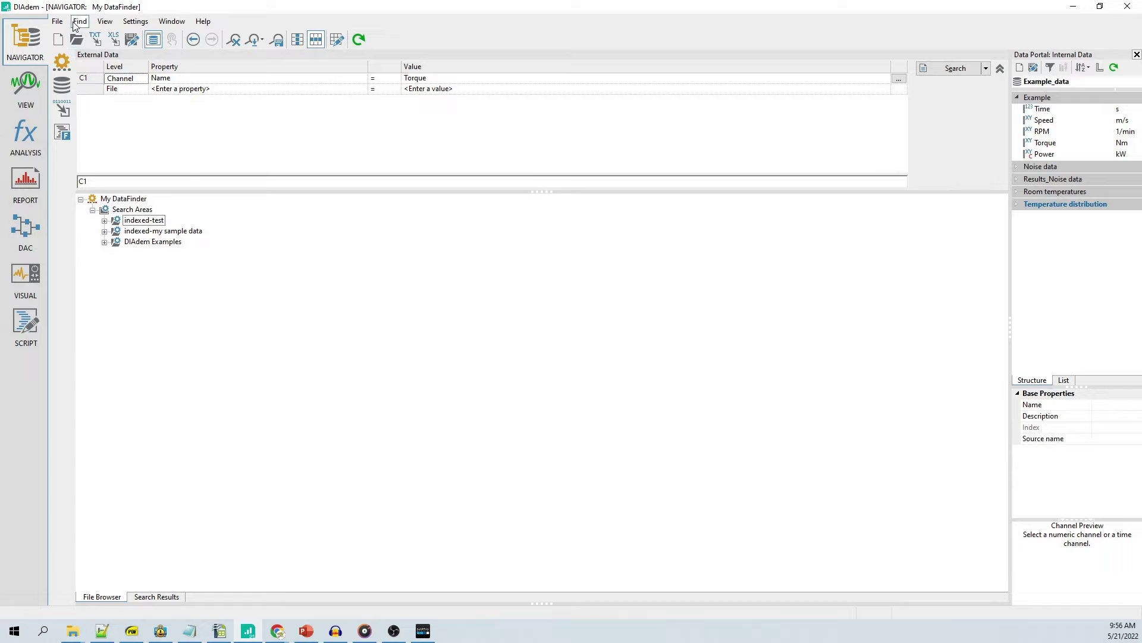
Open My DataFinder as the active DataFinder instance
{"action": "left_click", "coordinate": [57, 23]}
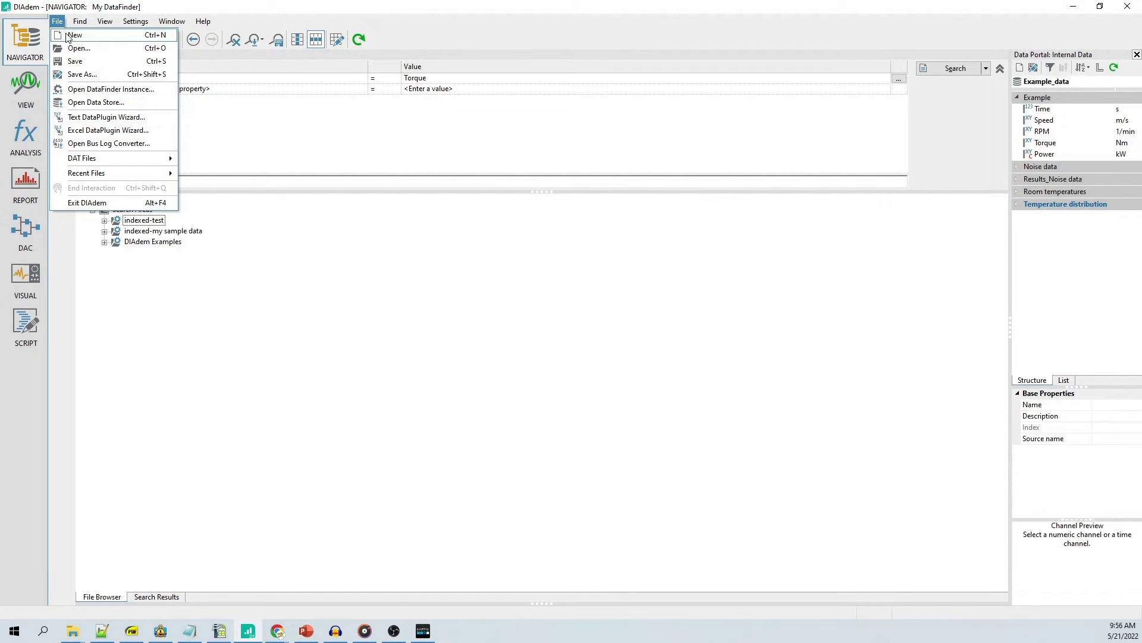
{"action": "left_click", "coordinate": [132, 91]}
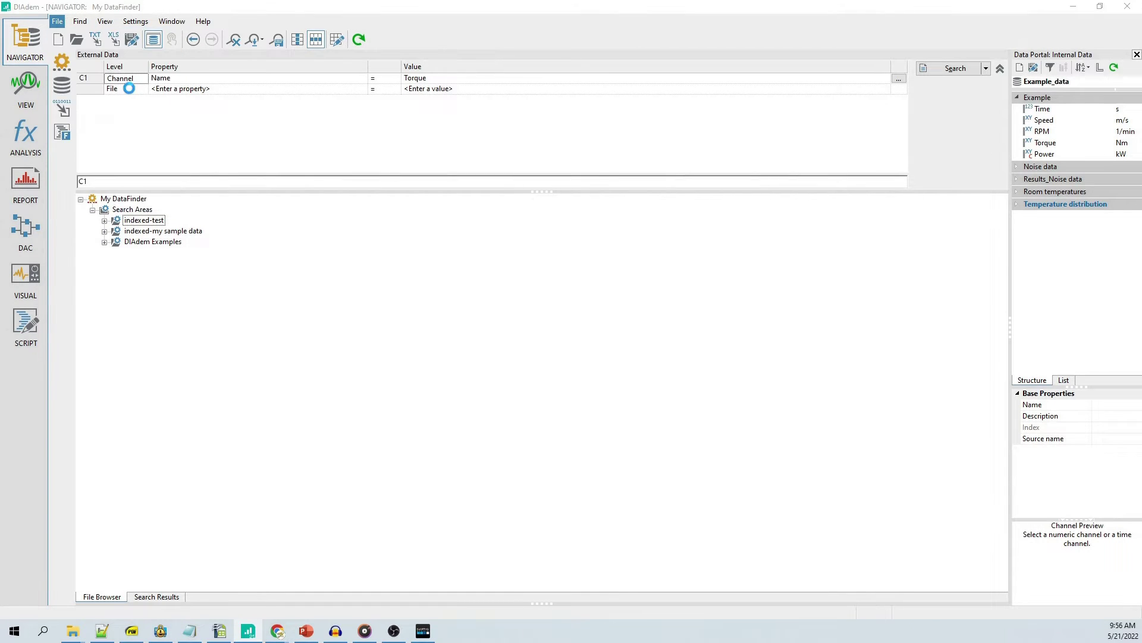
{"action": "left_click", "coordinate": [510, 265]}
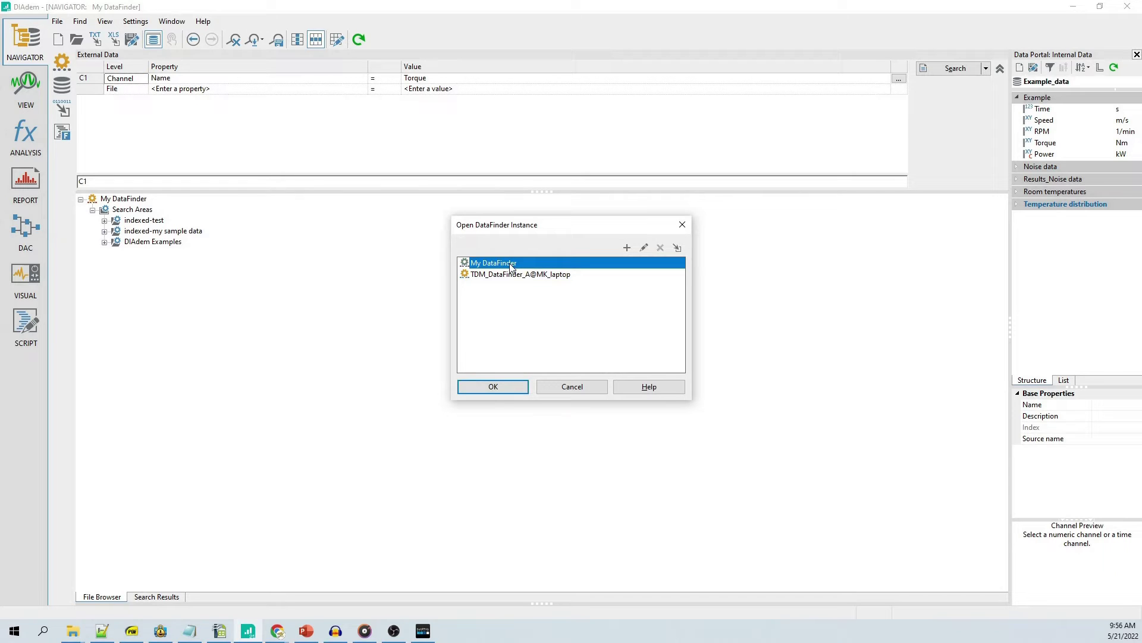
{"action": "left_click", "coordinate": [505, 388]}
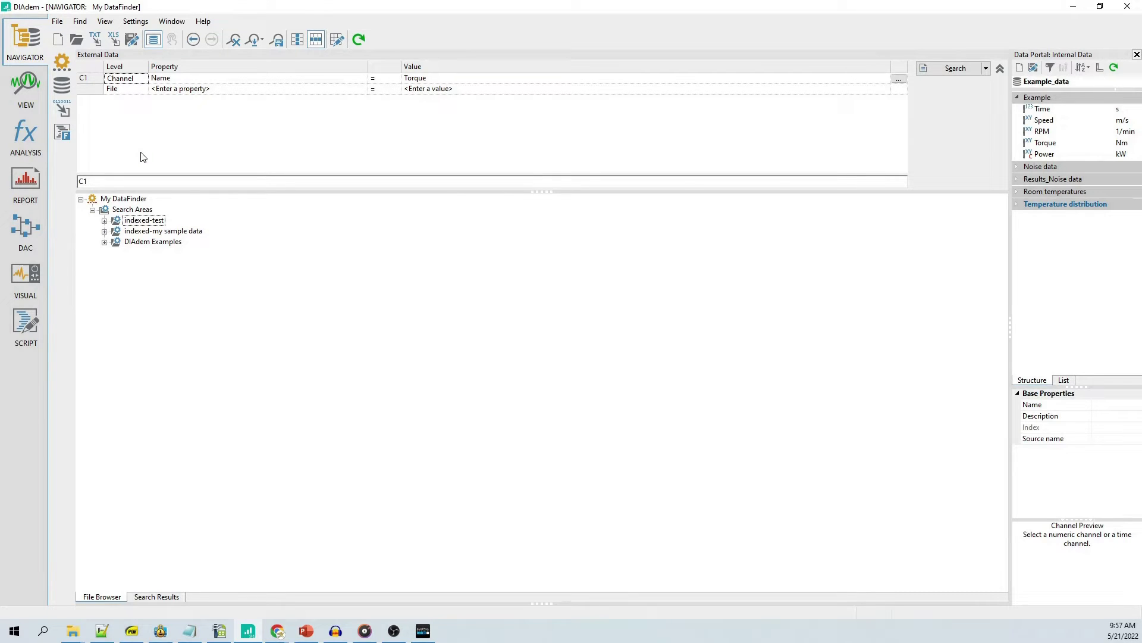
Select the other DataFinder instance but cancel without switching
{"action": "left_click", "coordinate": [57, 22]}
{"action": "left_click", "coordinate": [105, 91]}
{"action": "left_click", "coordinate": [540, 276]}
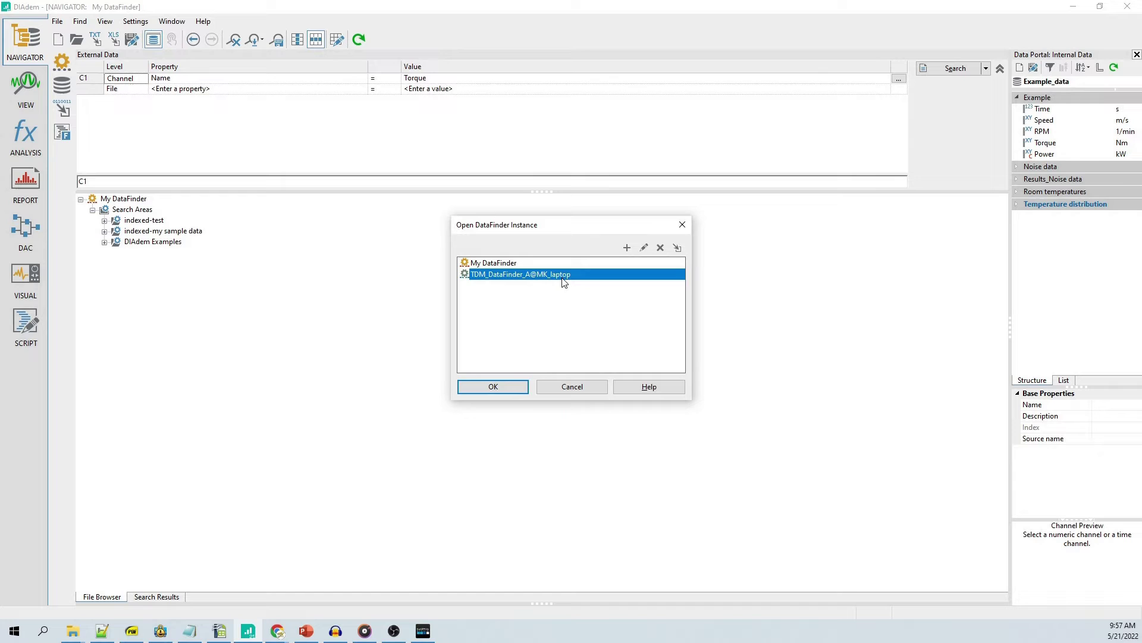
{"action": "left_click", "coordinate": [584, 390]}
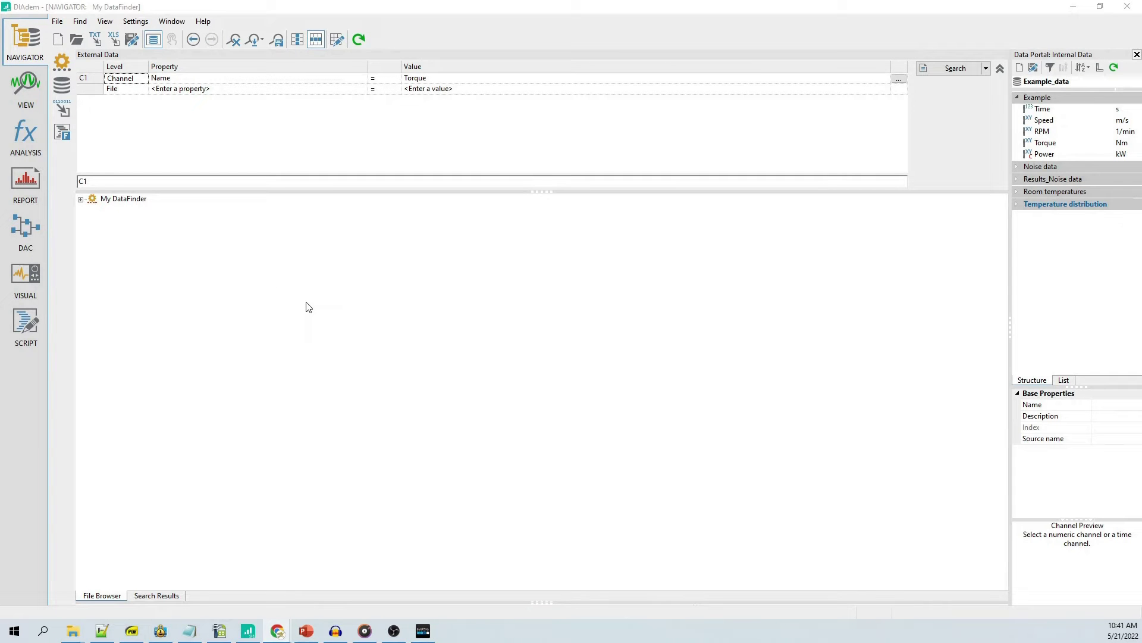
Expand My DataFinder's Search Areas, browse the DIAdem Examples files, and leave the area unremoved
{"action": "left_click", "coordinate": [82, 200]}
{"action": "left_click", "coordinate": [92, 211]}
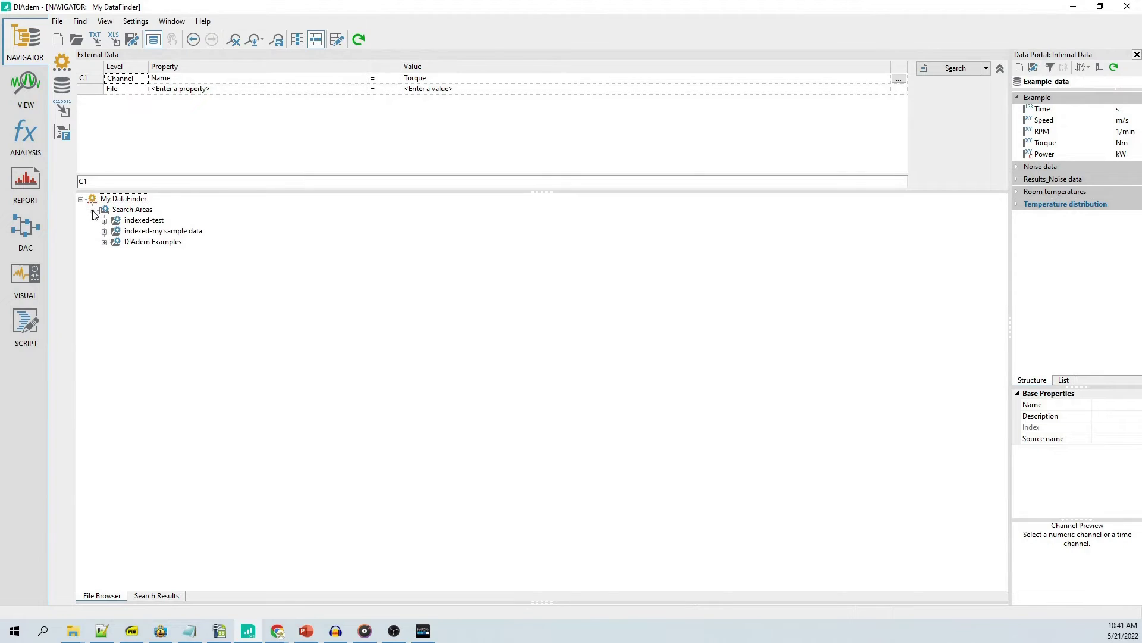
{"action": "left_click", "coordinate": [177, 242]}
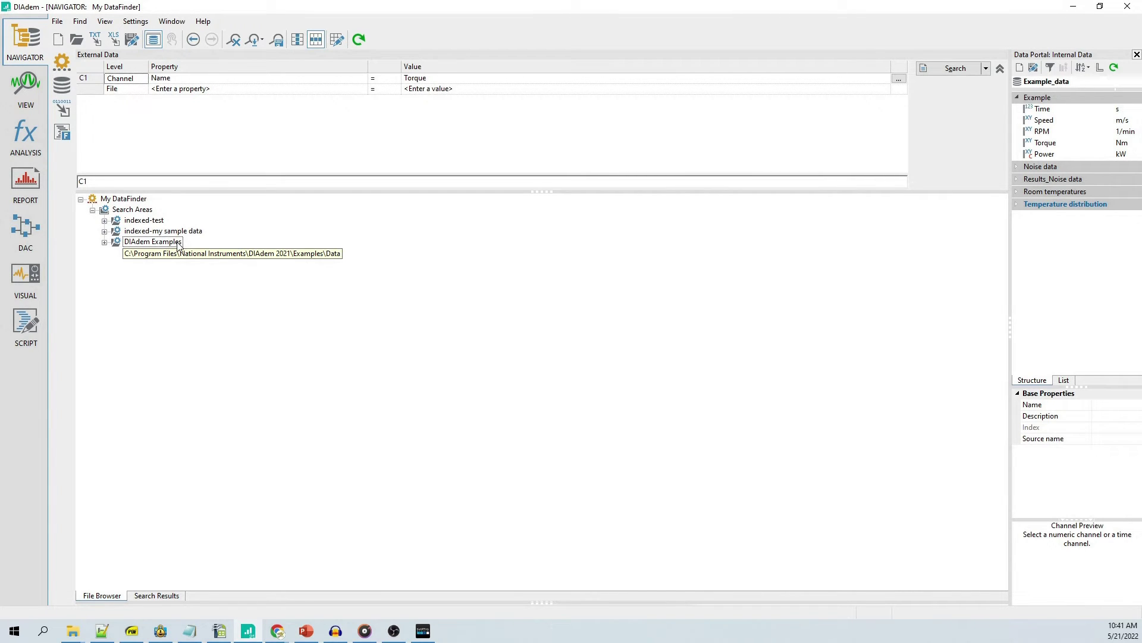
{"action": "left_click", "coordinate": [104, 242]}
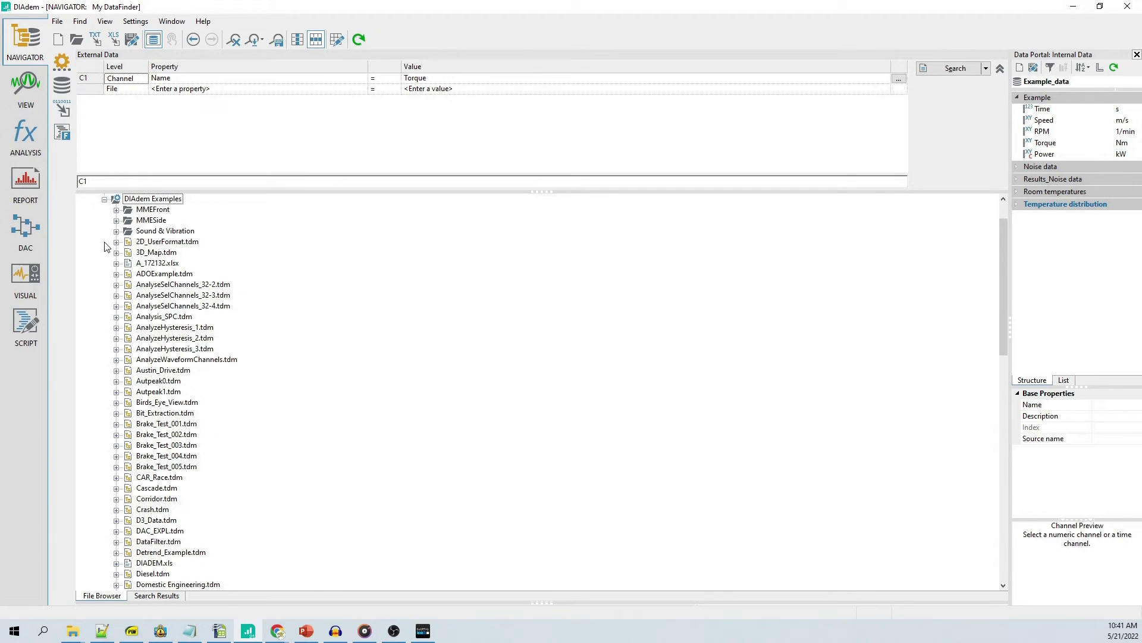
{"action": "left_click", "coordinate": [104, 200]}
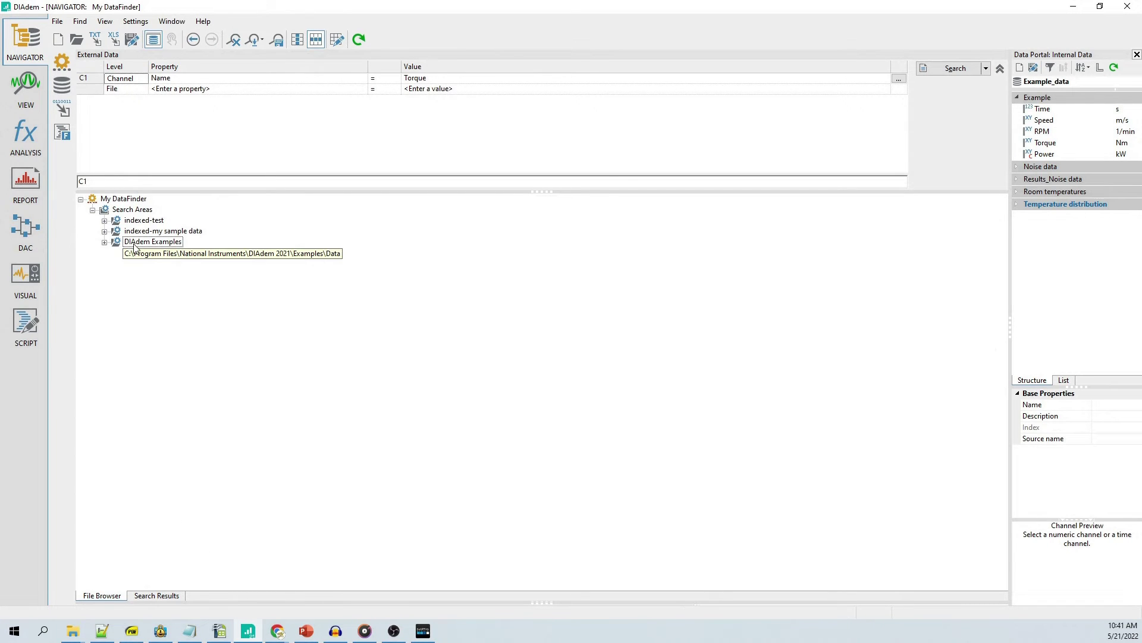
{"action": "right_click", "coordinate": [164, 246]}
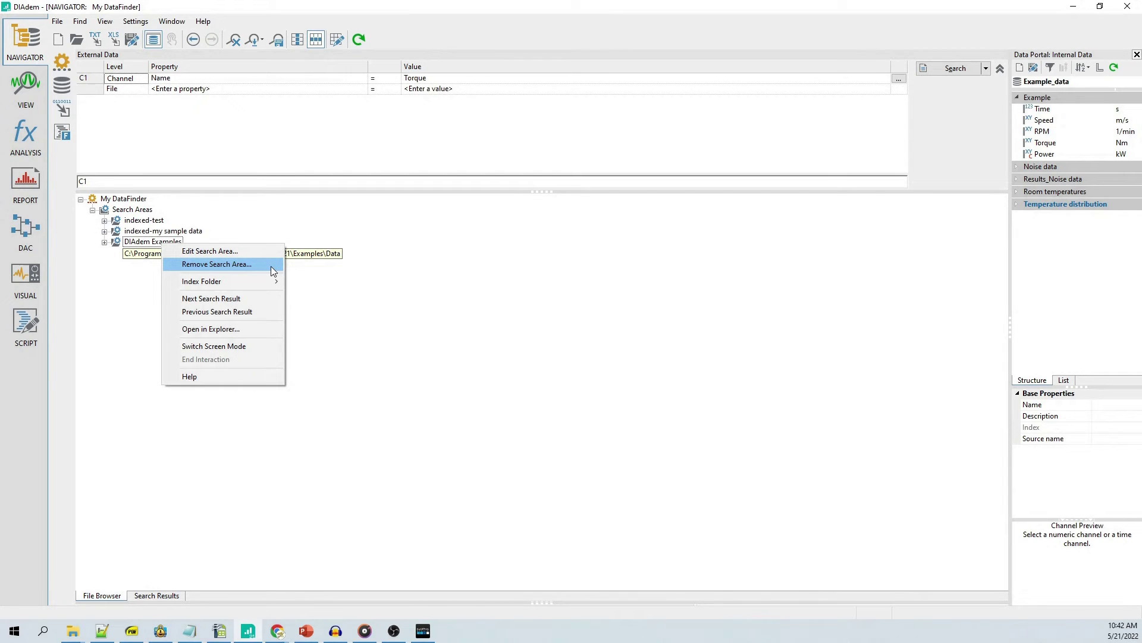
{"action": "left_click", "coordinate": [365, 321]}
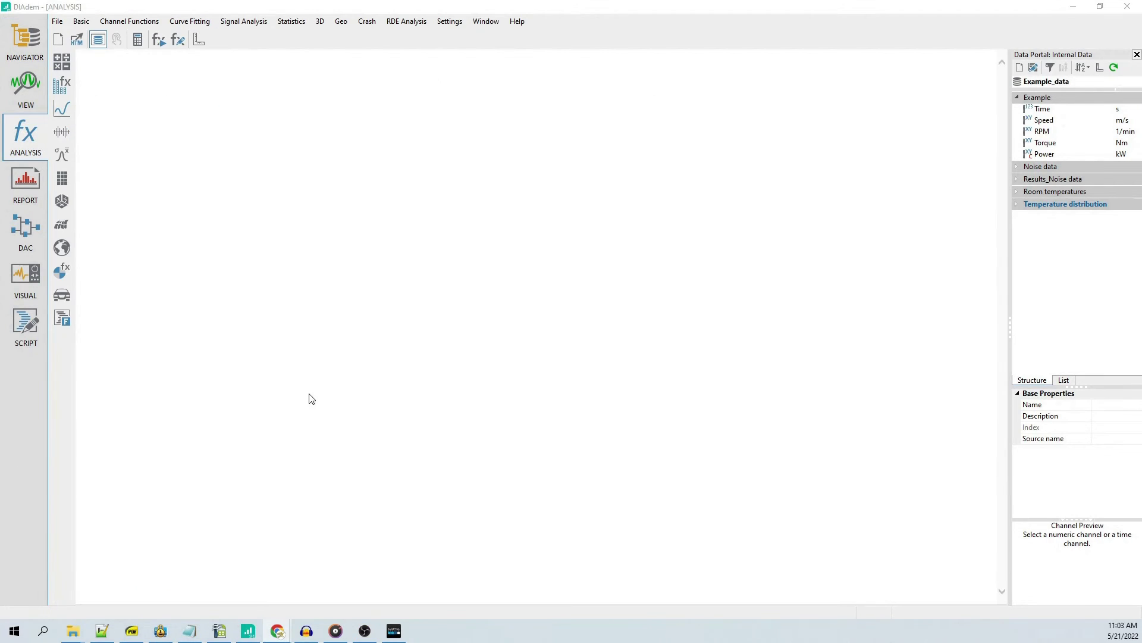
Show the Navigator's File Browser tree and dismiss the Search Areas and DIAdem Examples context menus unchanged
{"action": "left_click", "coordinate": [25, 47]}
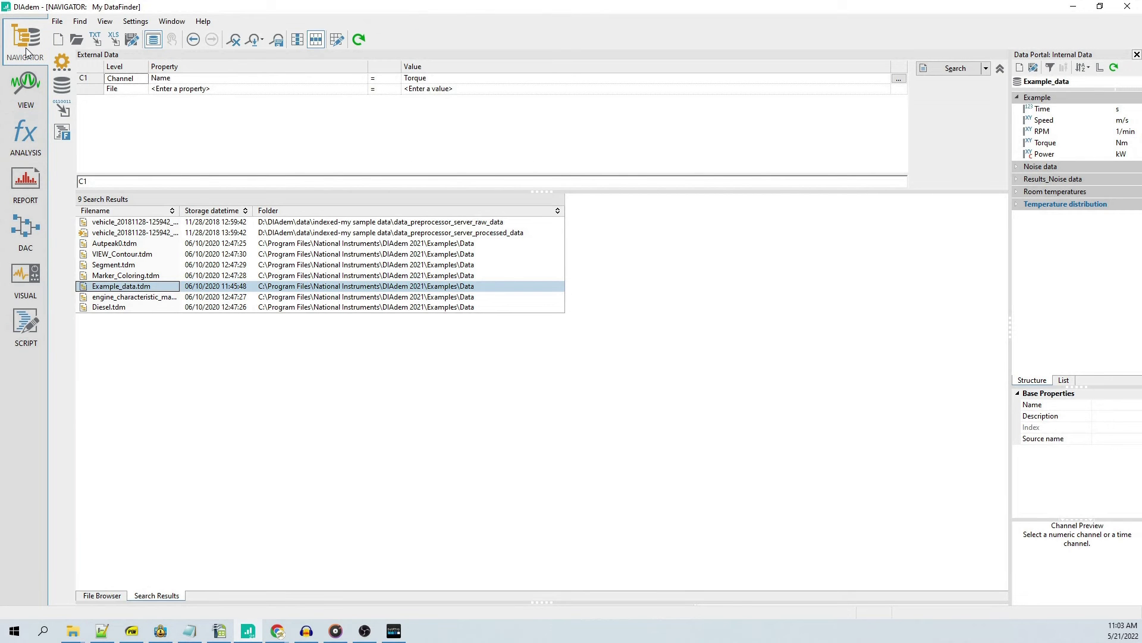
{"action": "left_click", "coordinate": [108, 596]}
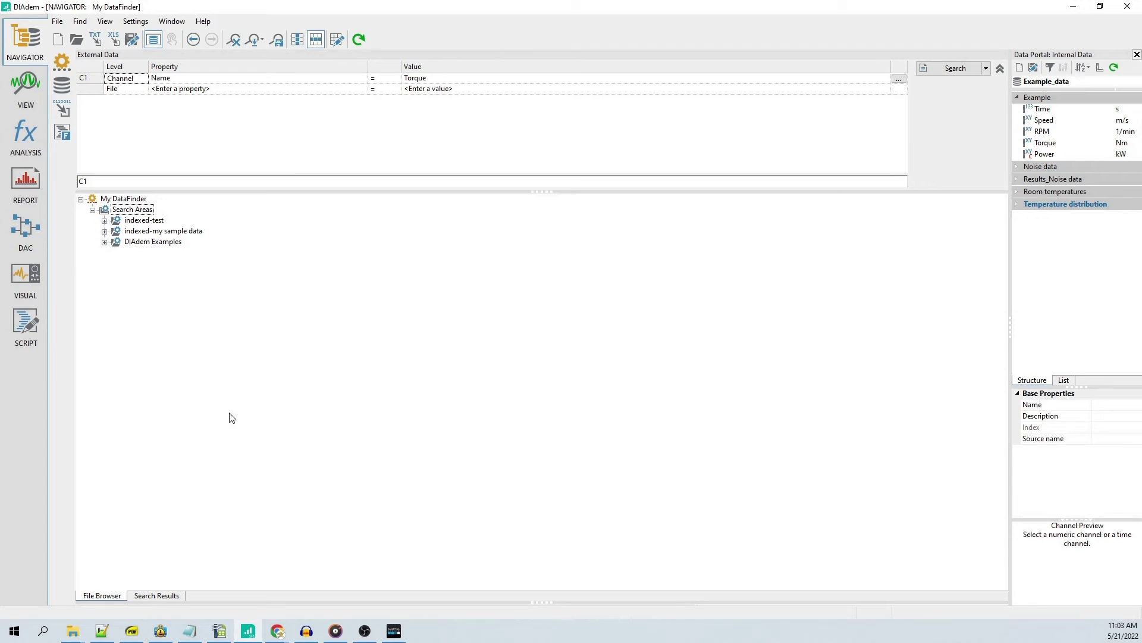
{"action": "right_click", "coordinate": [142, 211]}
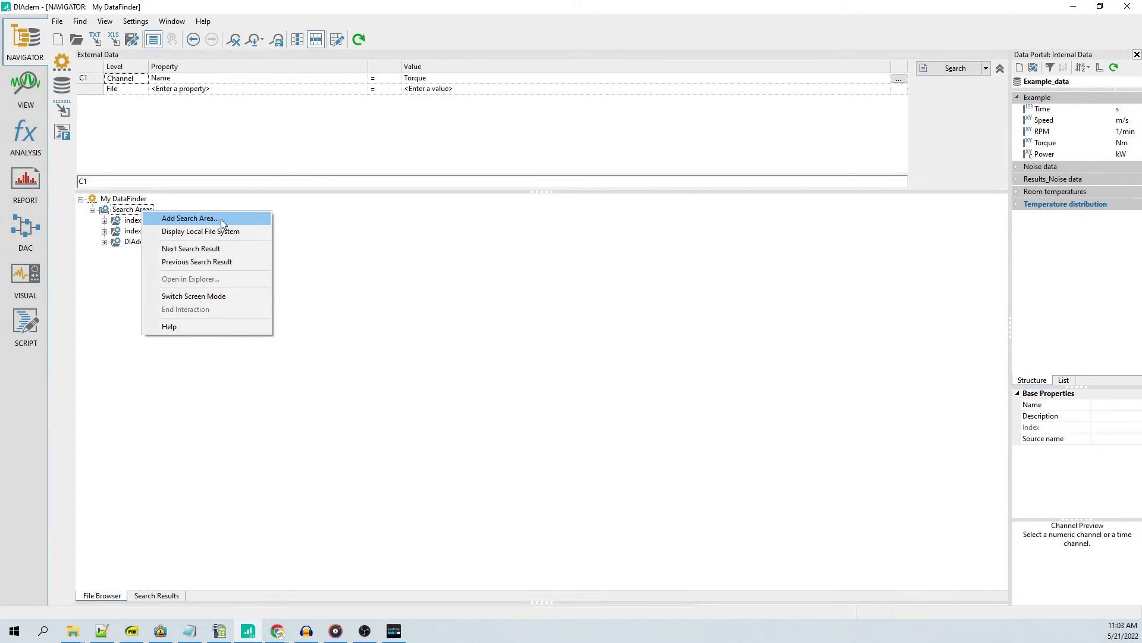
{"action": "left_click", "coordinate": [281, 398]}
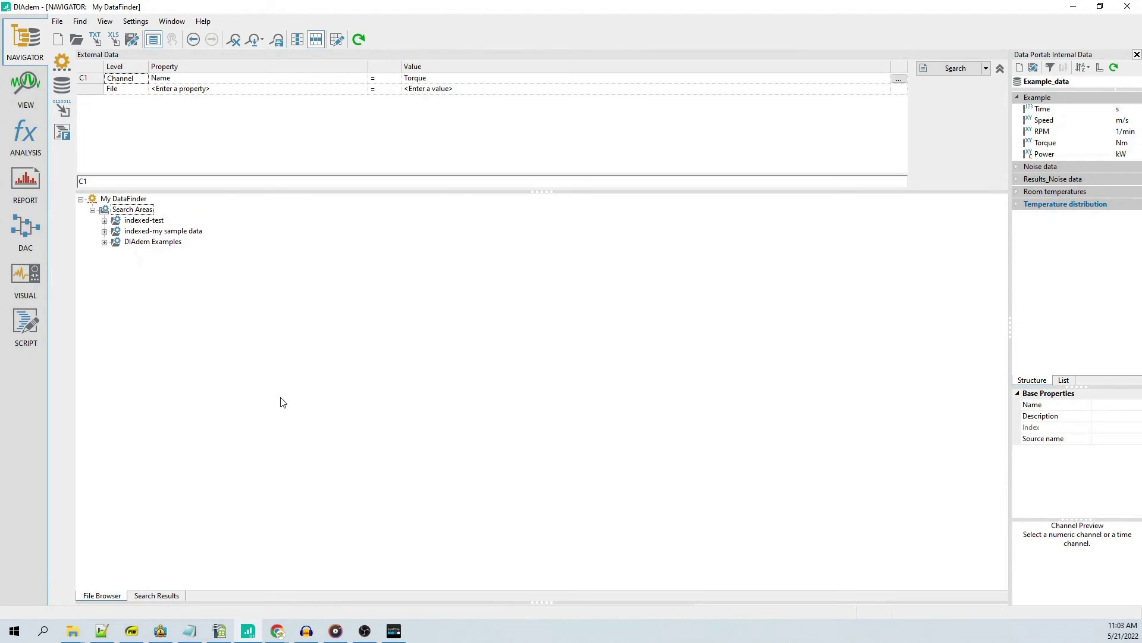
{"action": "left_click", "coordinate": [177, 242]}
{"action": "right_click", "coordinate": [161, 244]}
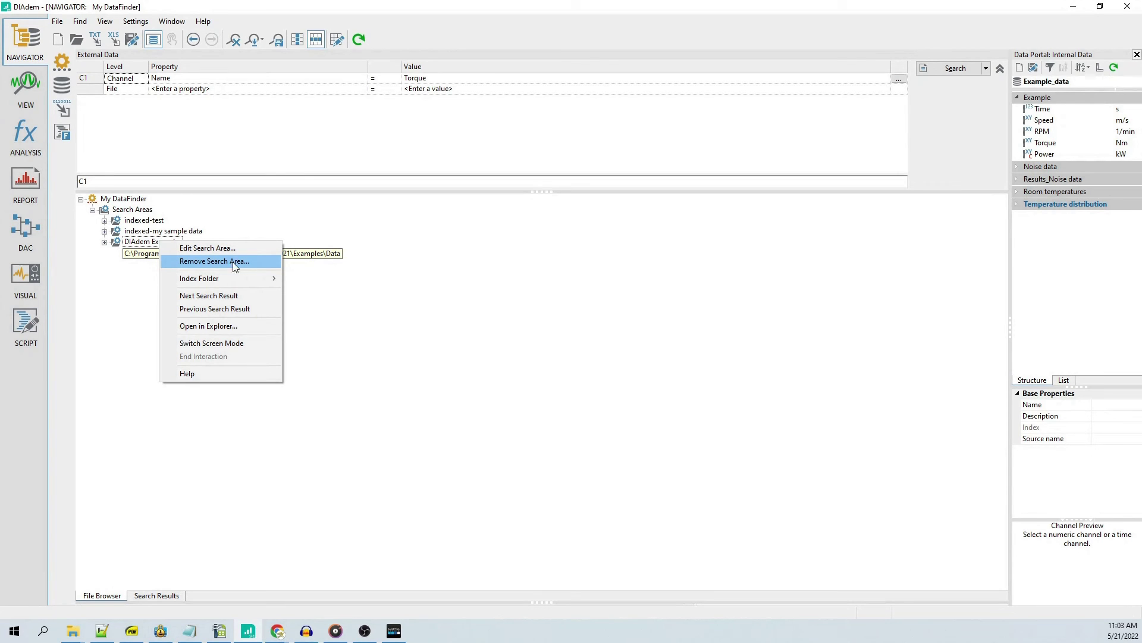
{"action": "left_click", "coordinate": [352, 355]}
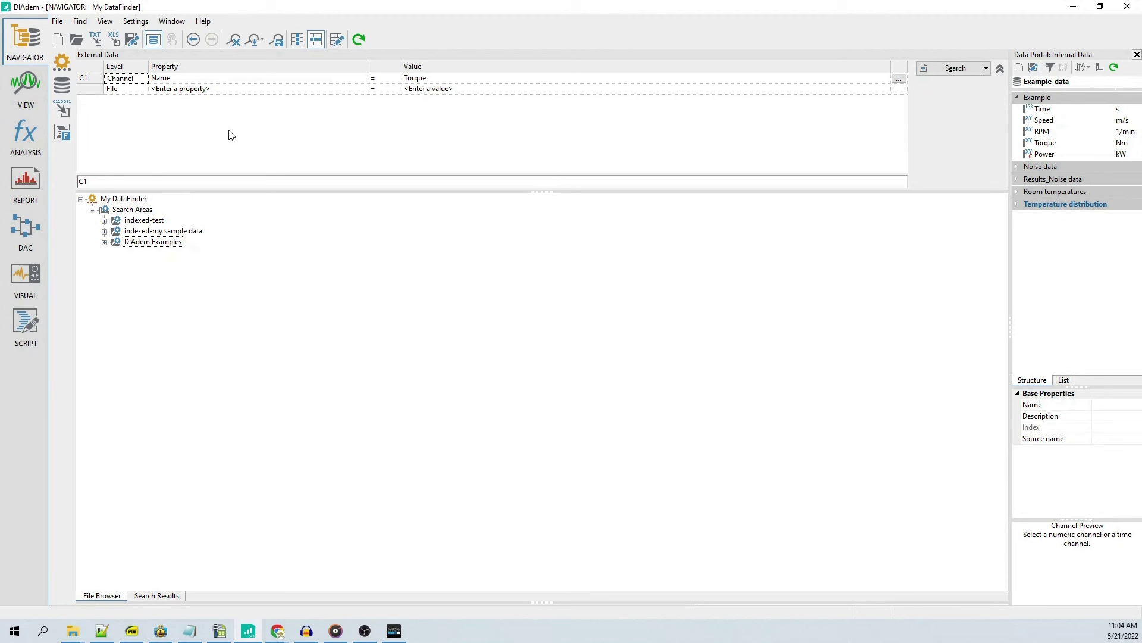
Open Settings > My DataFinder > Configure on the Indexer tab, showing the Daily 19:31 schedule
{"action": "left_click", "coordinate": [132, 25]}
{"action": "mouse_move", "coordinate": [178, 35]}
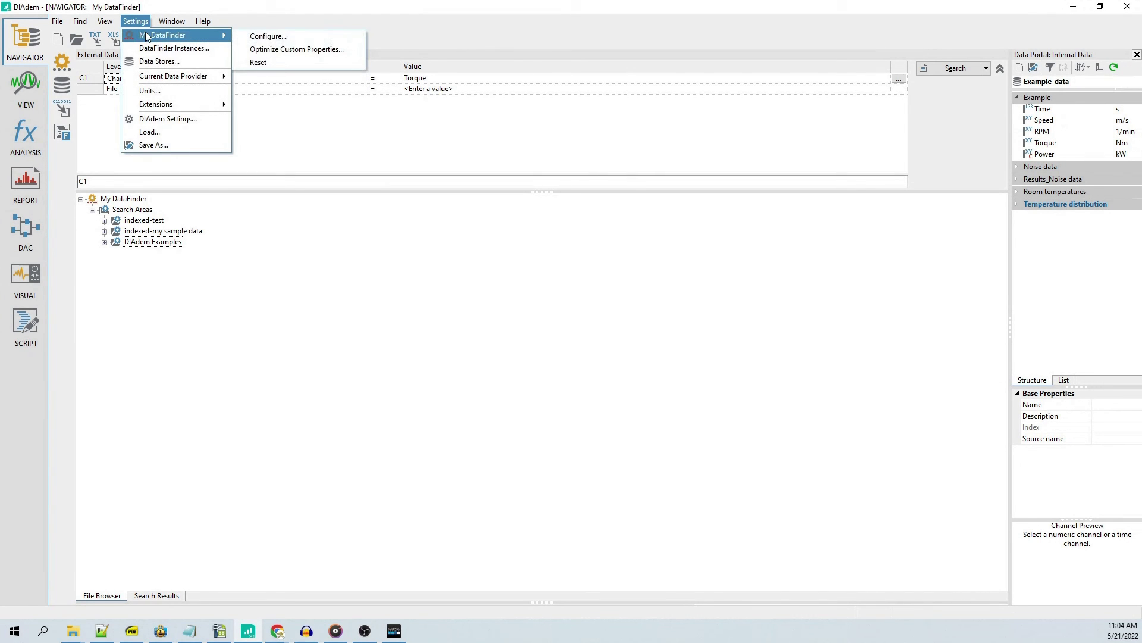
{"action": "left_click", "coordinate": [291, 38]}
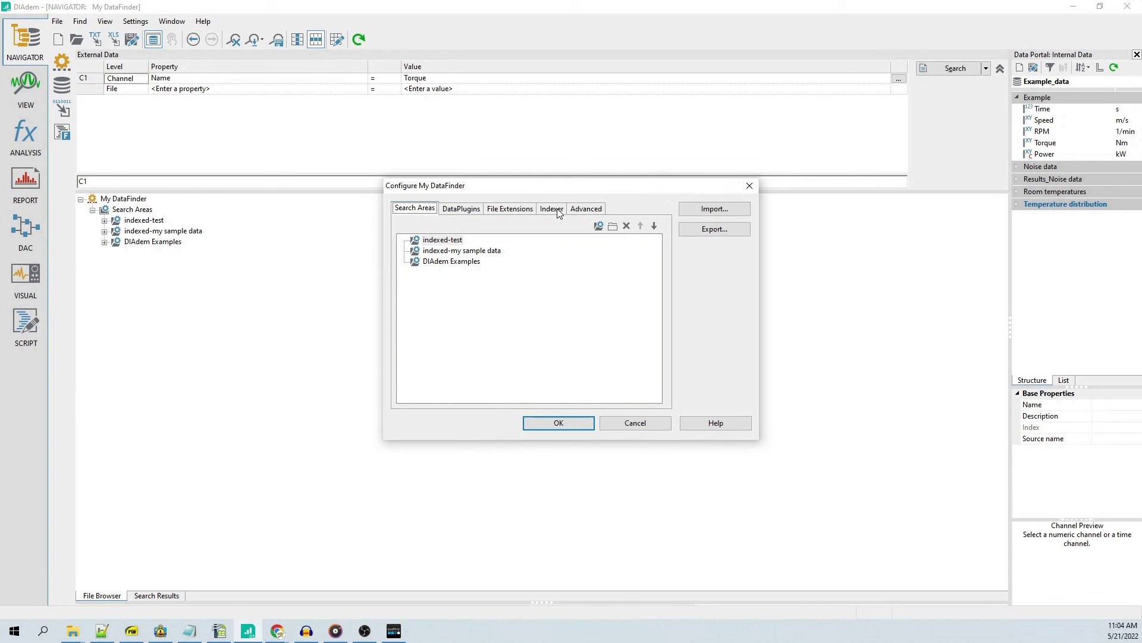
{"action": "left_click", "coordinate": [551, 209]}
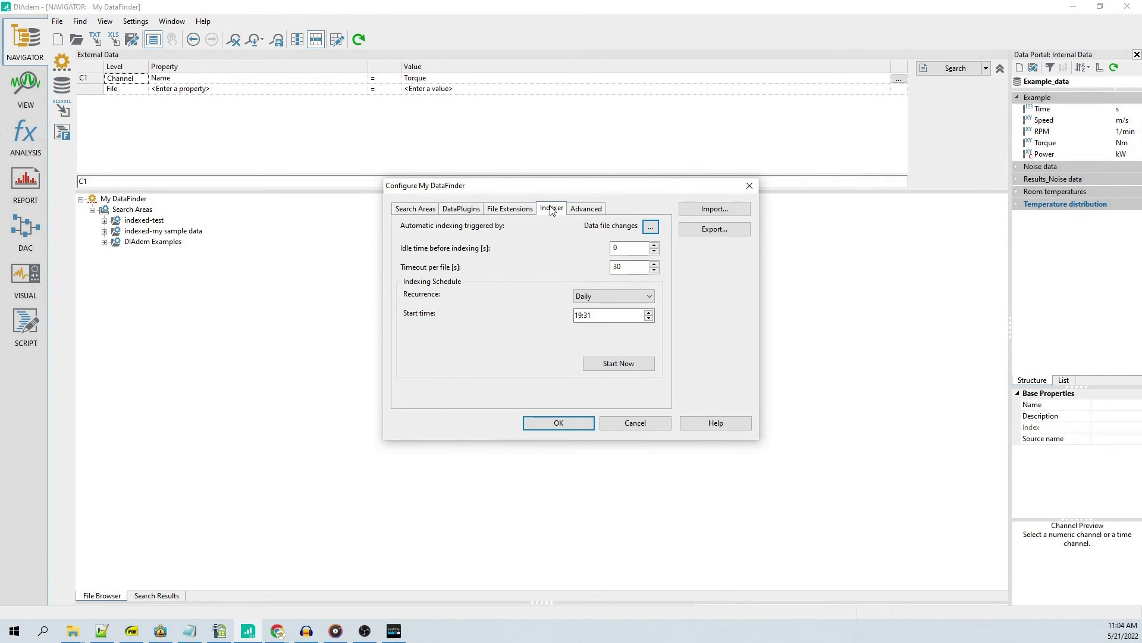